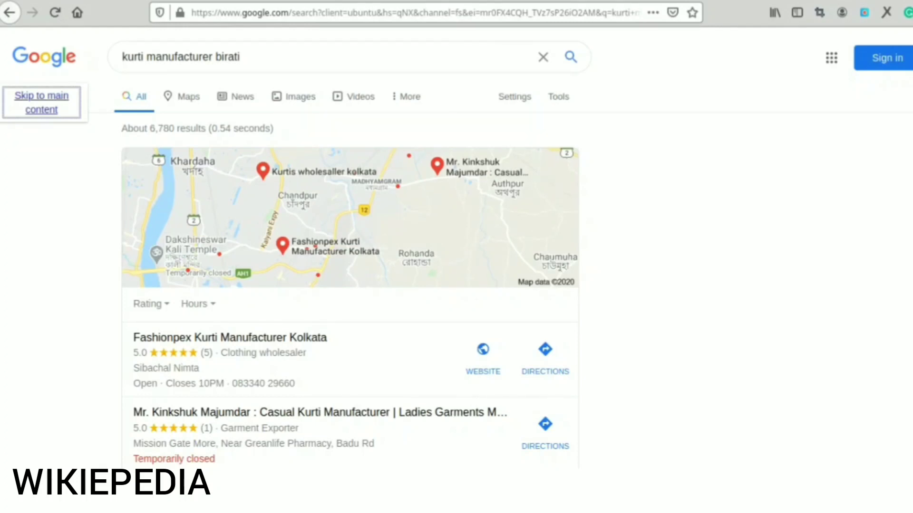
Step: Review the local map listings in the 'kurti manufacturer birati' search results
click(840, 205)
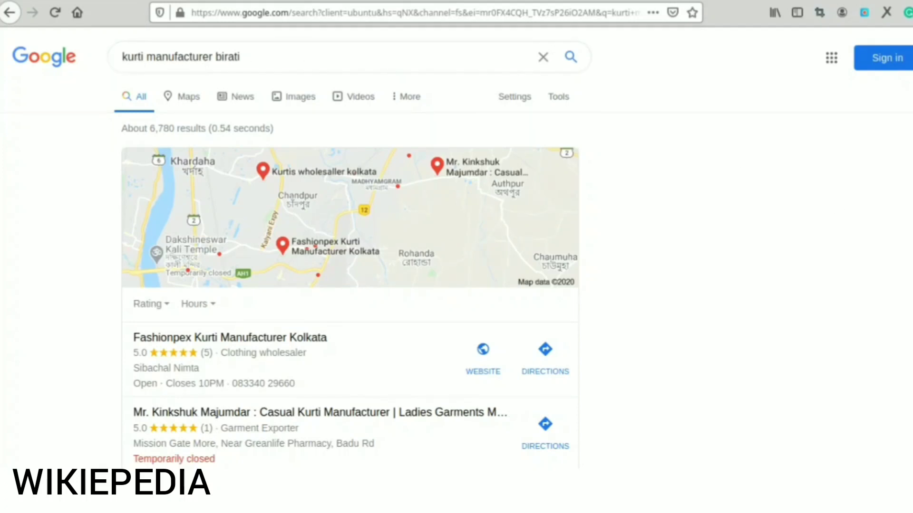
scroll(350, 266, down, 5)
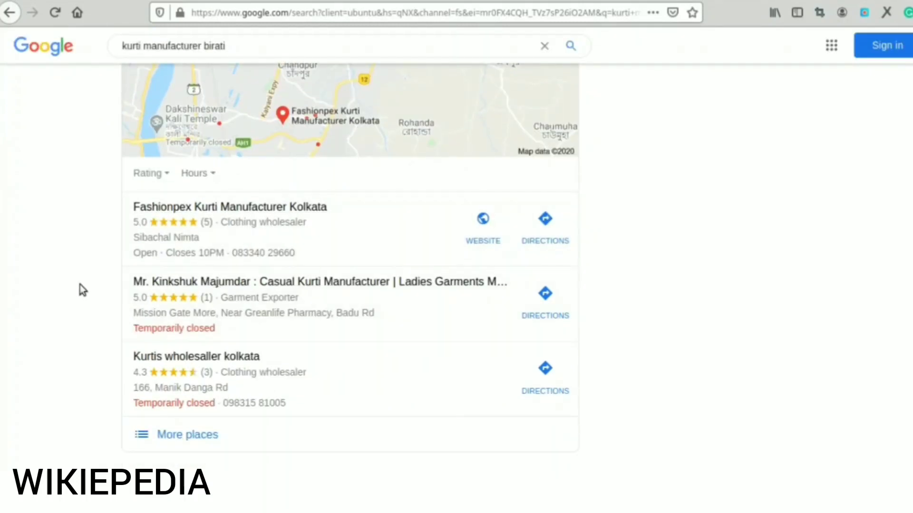
scroll(350, 279, down, 5)
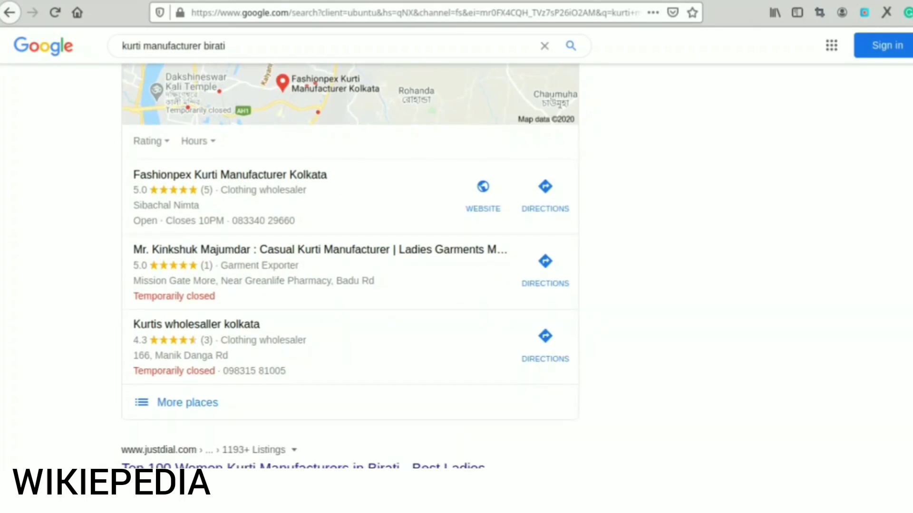
scroll(349, 262, down, 3)
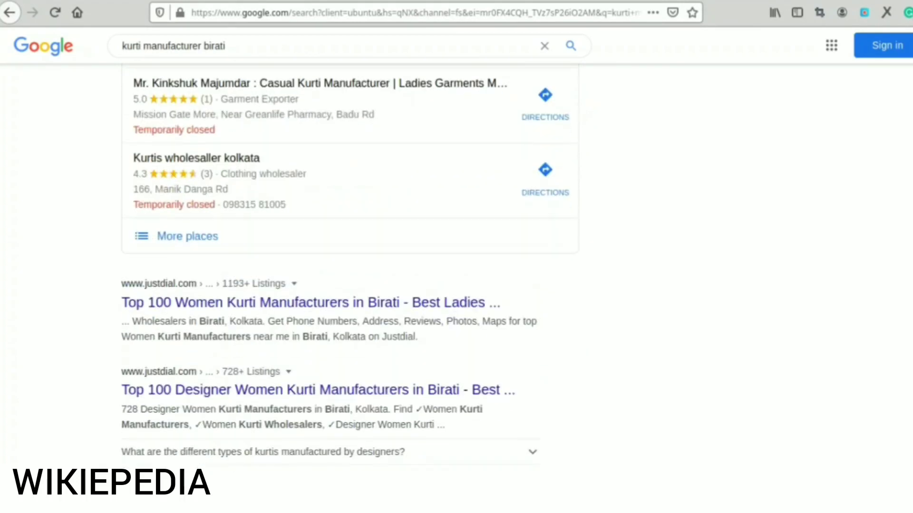
scroll(349, 263, up, 14)
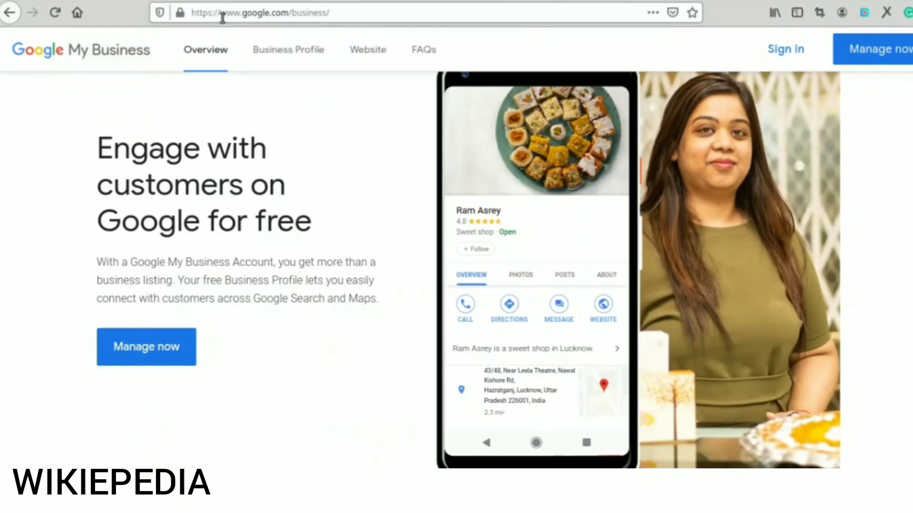
Step: Highlight the google.com/business address and begin signing in from the overview page
drag(221, 15, 333, 13)
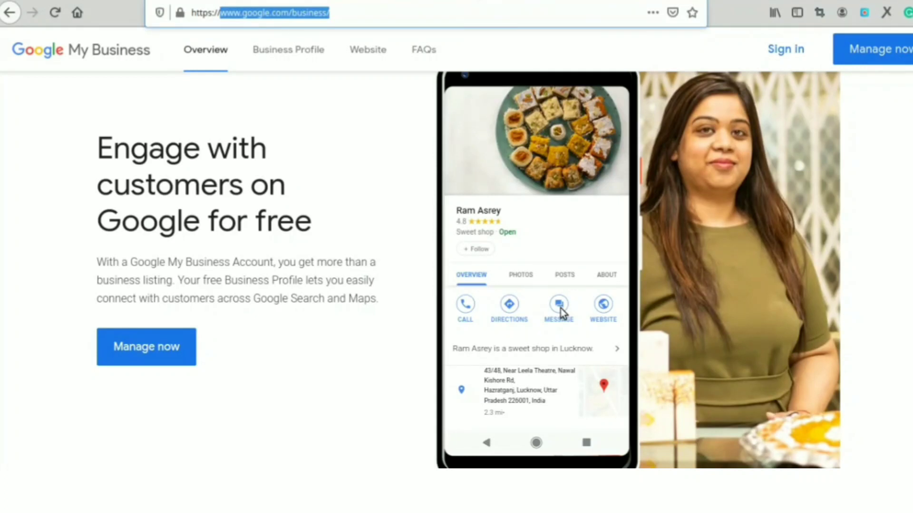
click(775, 52)
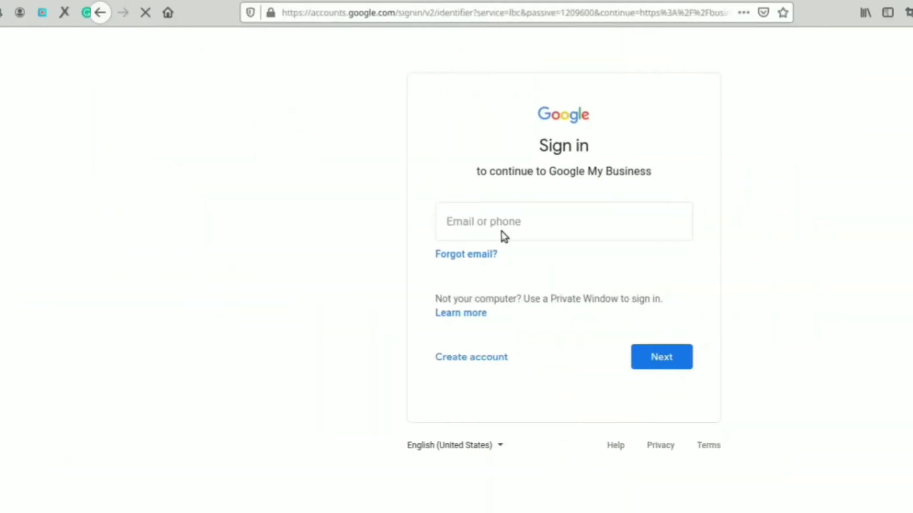
Step: Enter the Google account e-mail and password to sign in to Google My Business
click(412, 224)
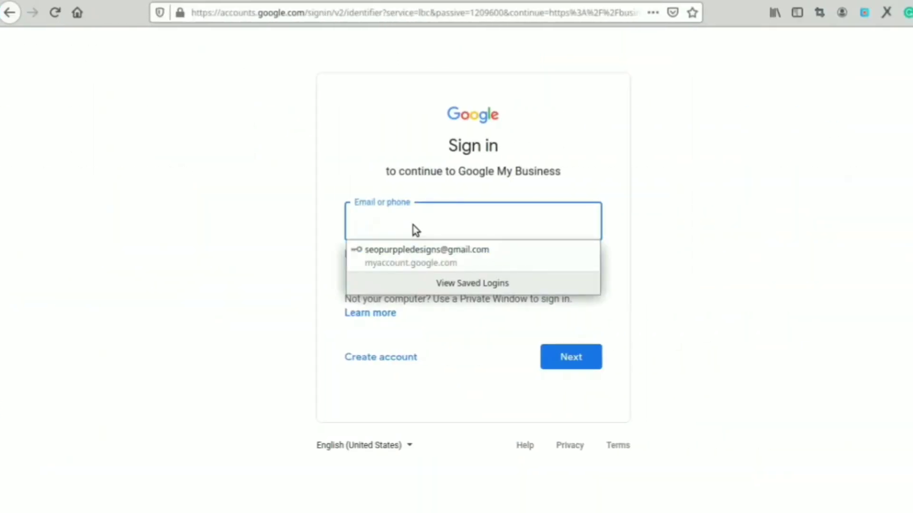
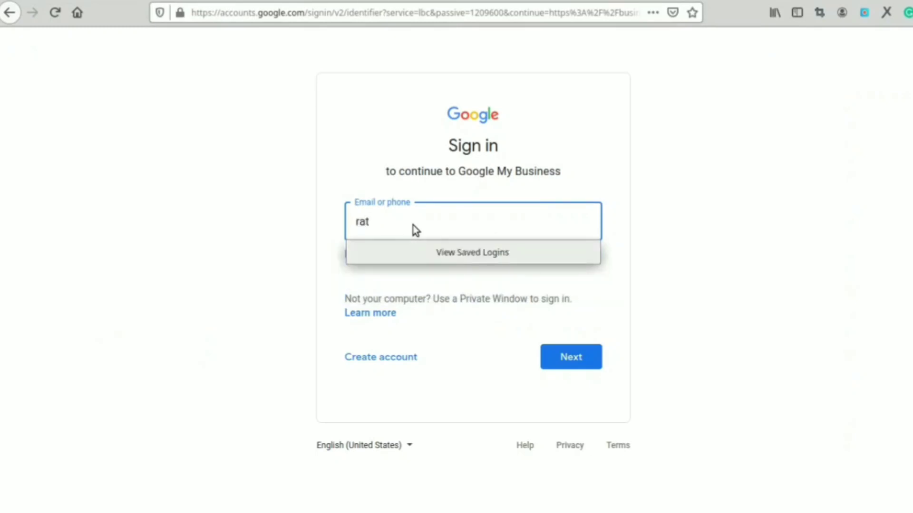
key(Return)
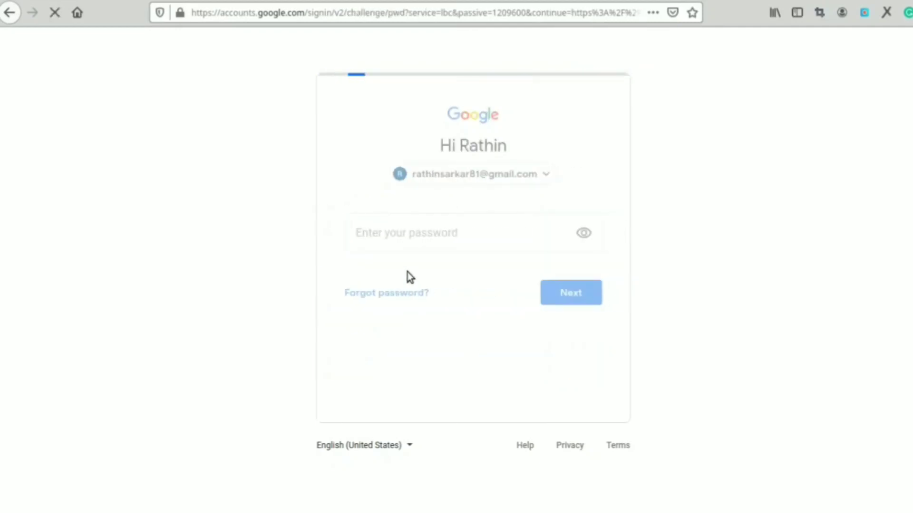
click(402, 243)
text(••••••••••)
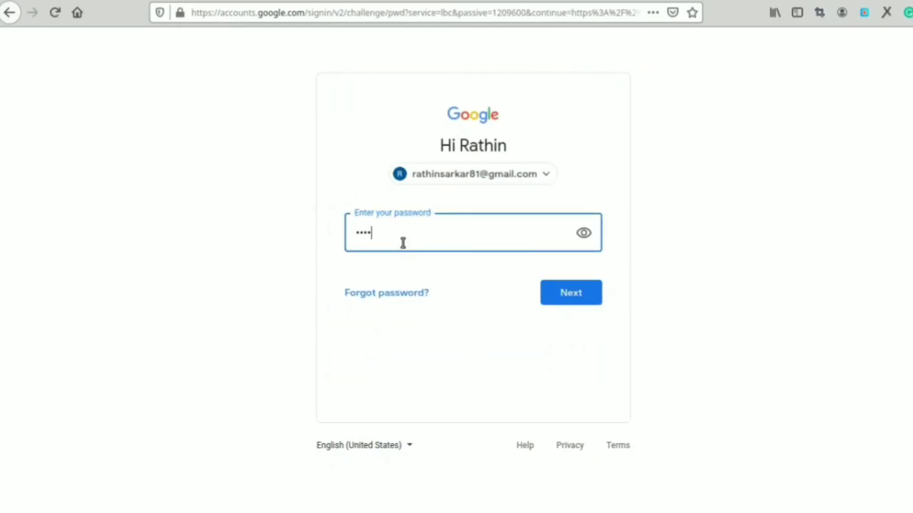
text(••••••)
key(Return)
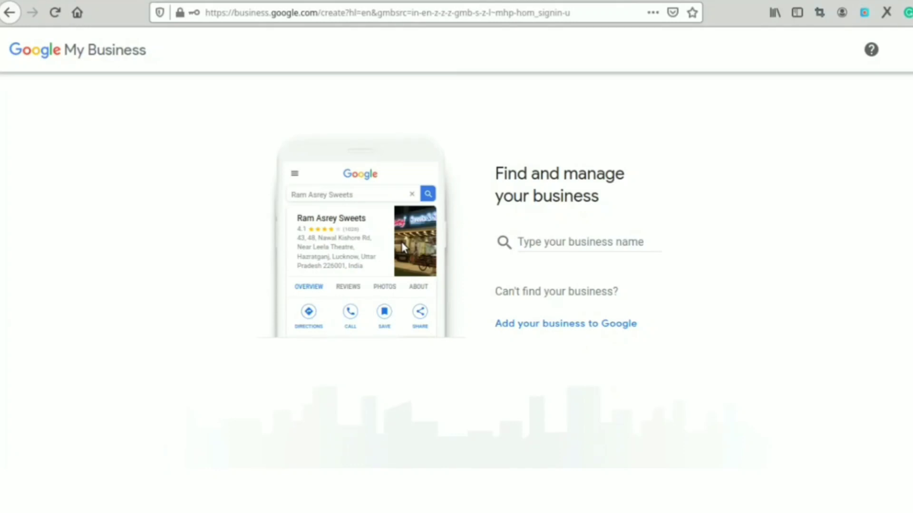
Step: Create a new business named 'Riddhimas Makeup Studio' and confirm the name
click(540, 241)
text(Riddhimas)
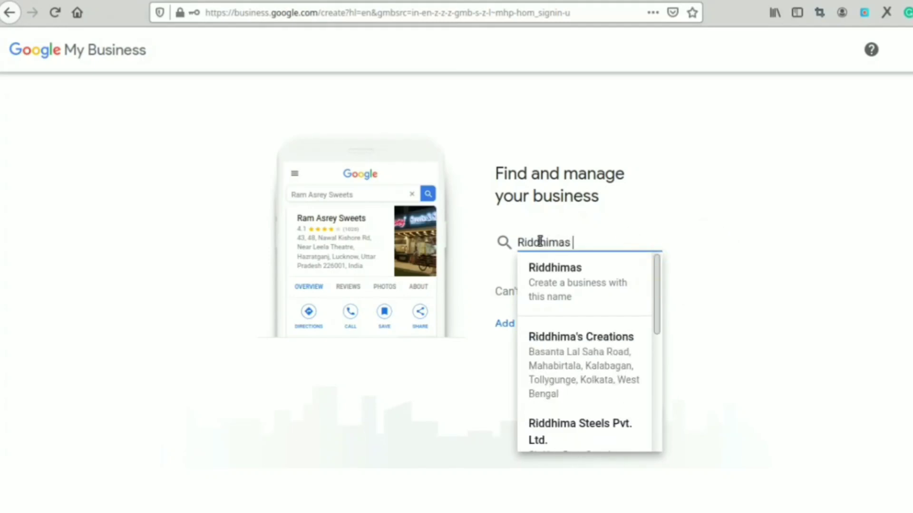
text( Makeup )
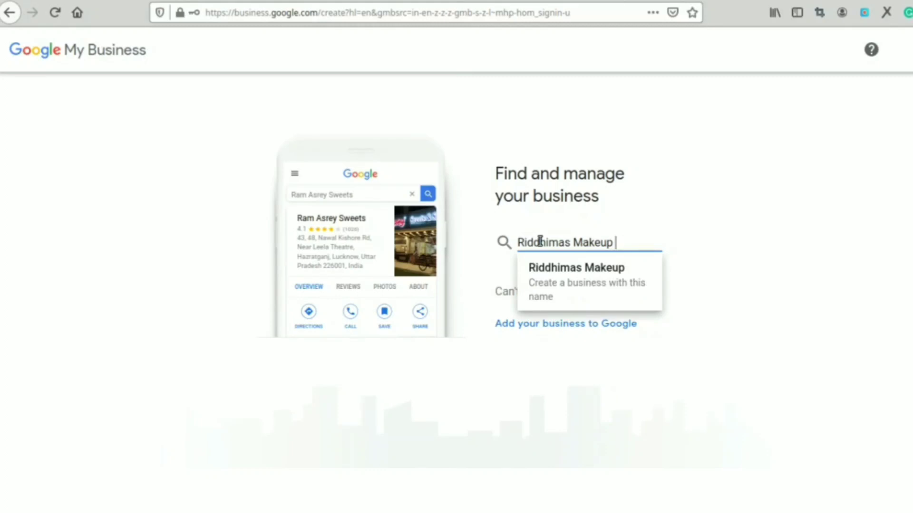
text(Studio)
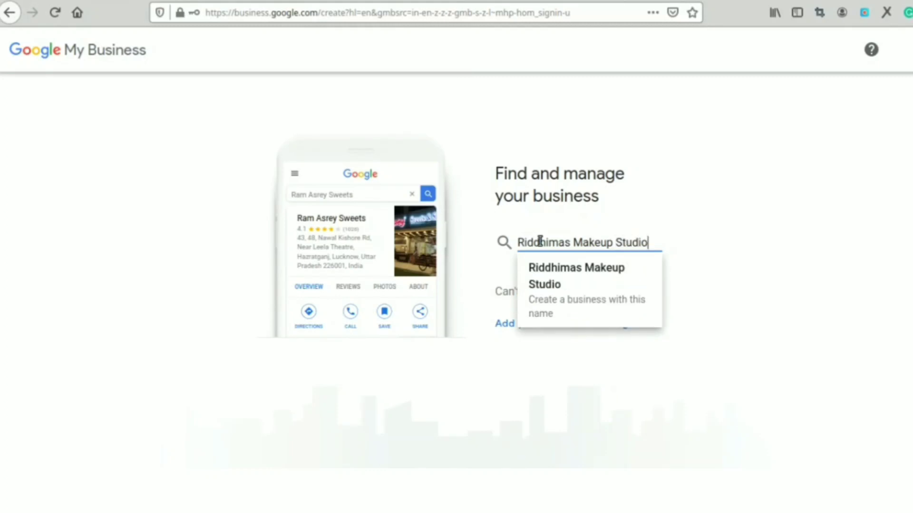
click(581, 277)
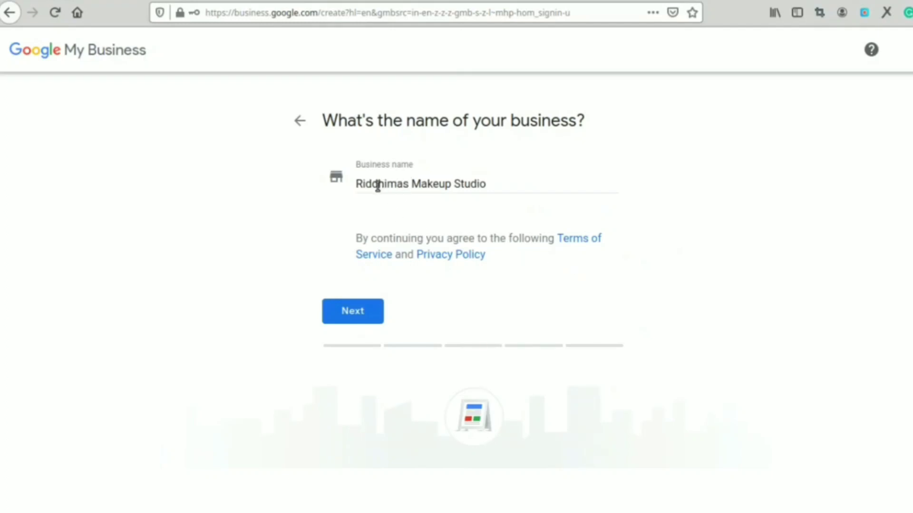
click(369, 316)
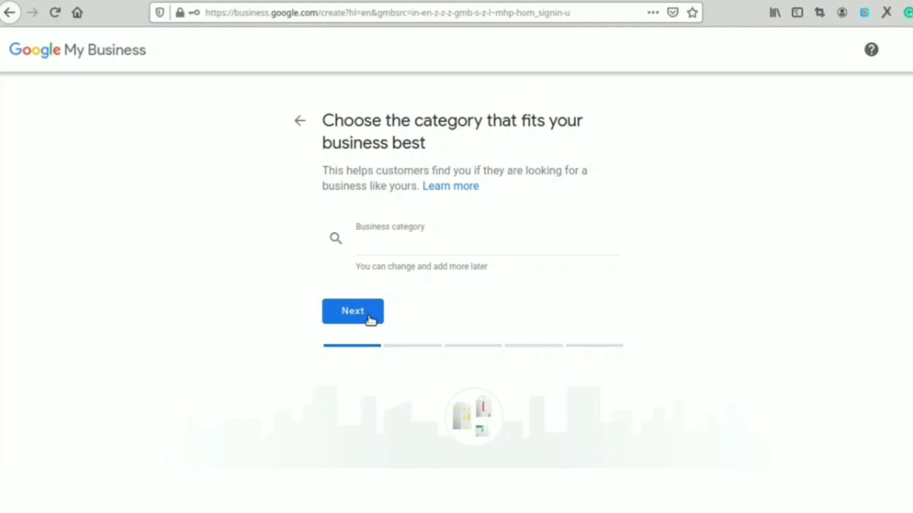
Step: Choose Make-up artist as the category and answer Yes to having a visitable location
click(375, 248)
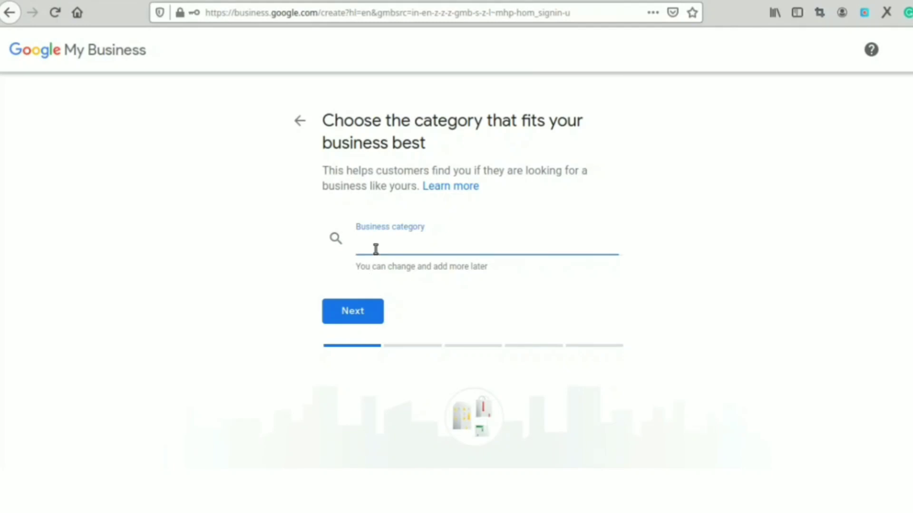
text(make)
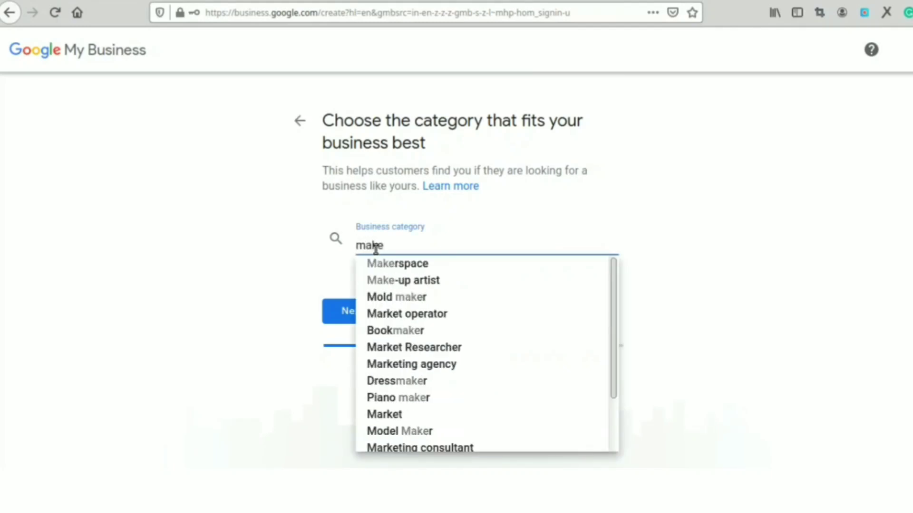
click(397, 282)
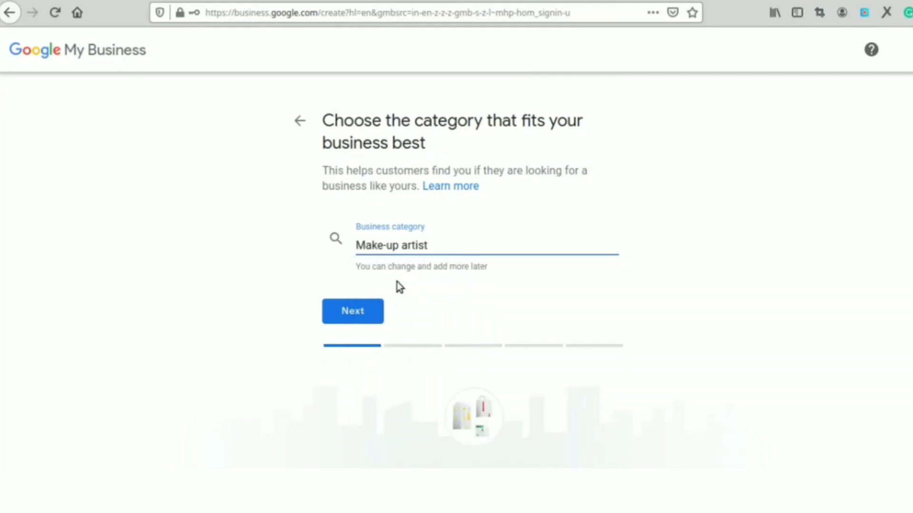
click(332, 316)
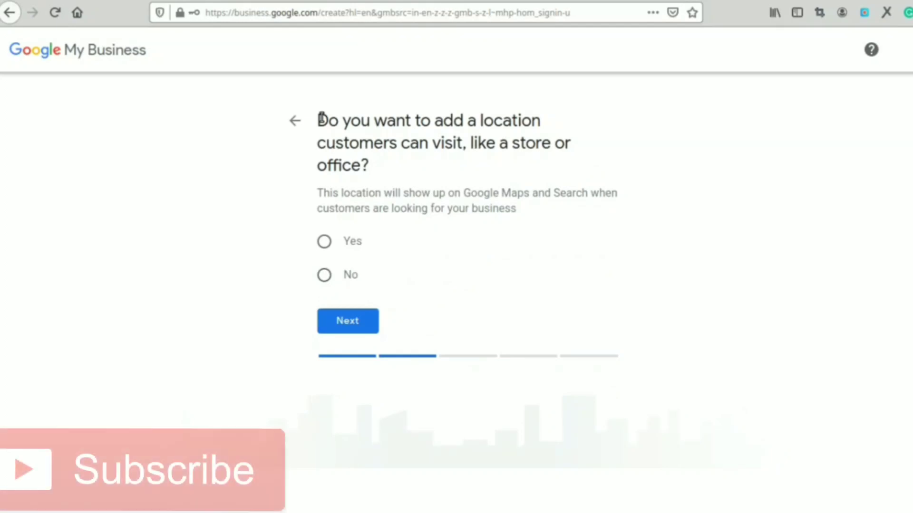
click(327, 239)
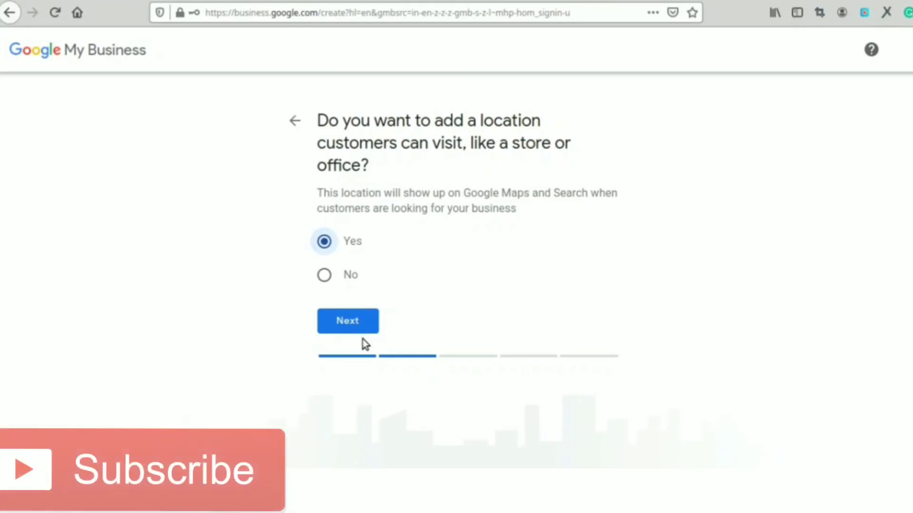
click(356, 321)
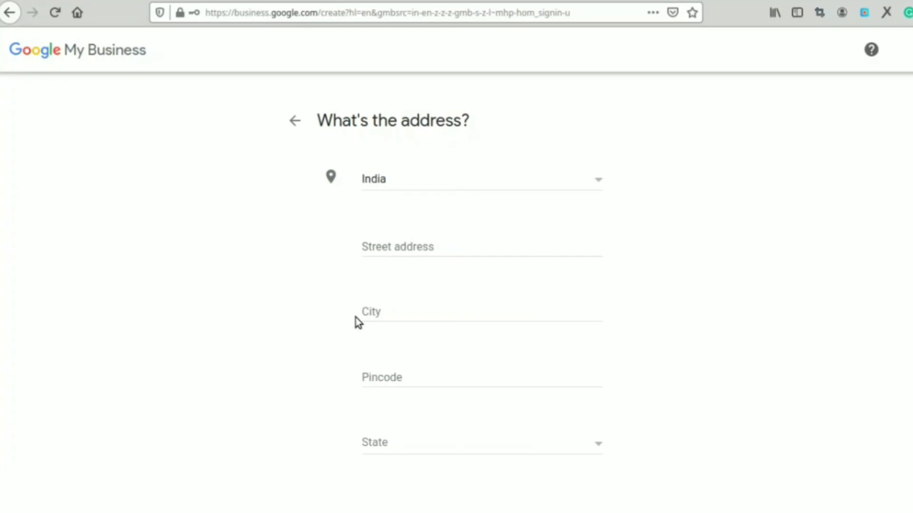
Step: Enter the two street address lines for the business
click(385, 248)
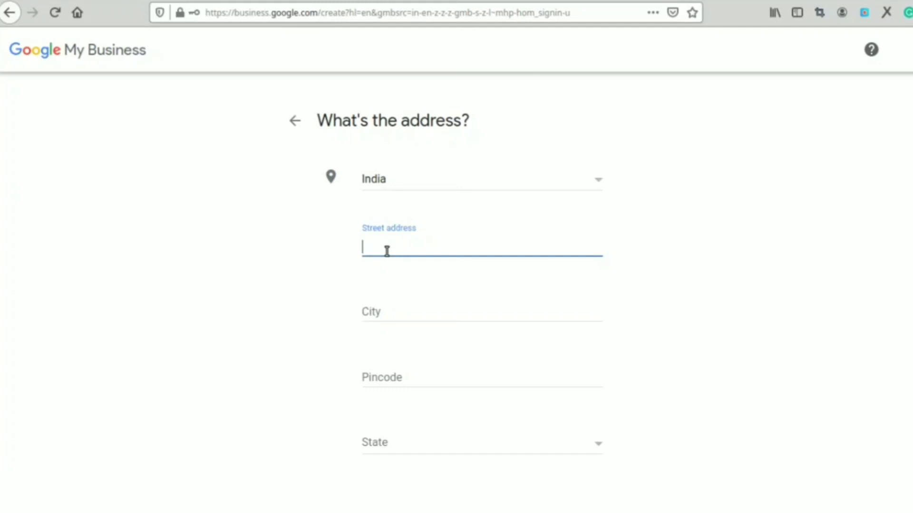
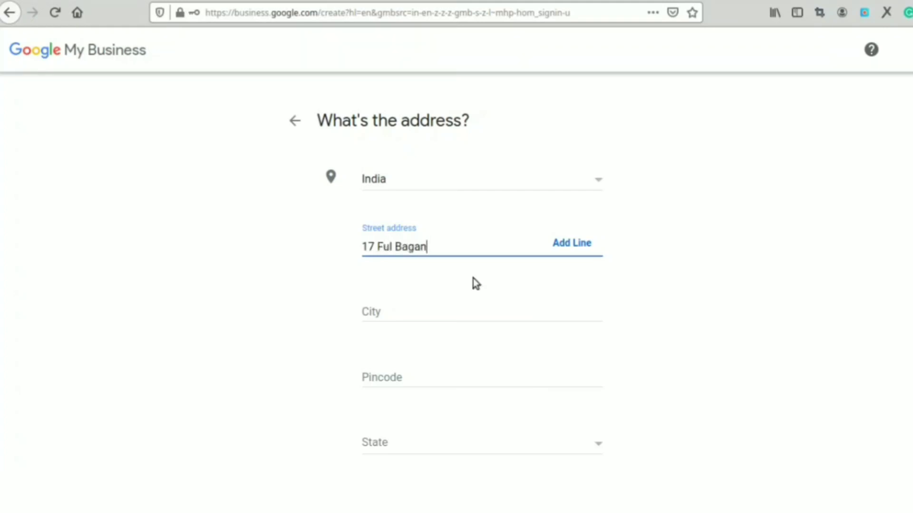
click(582, 244)
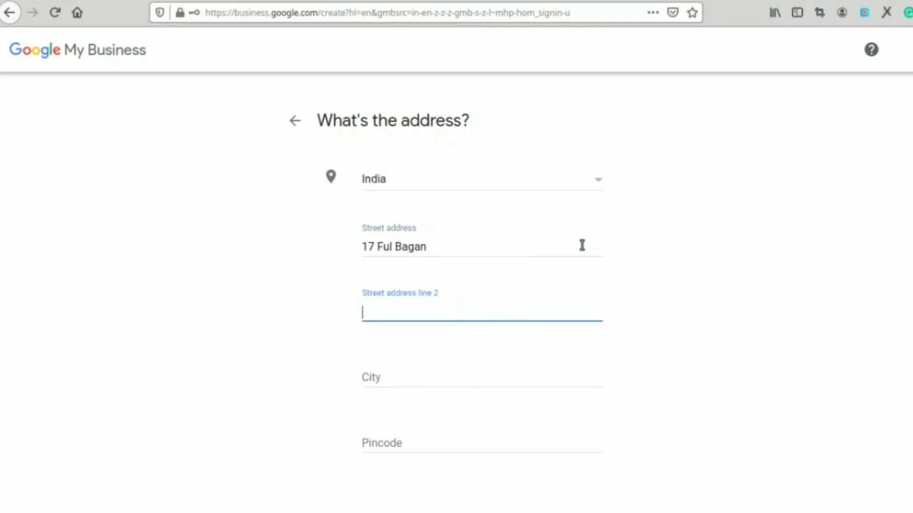
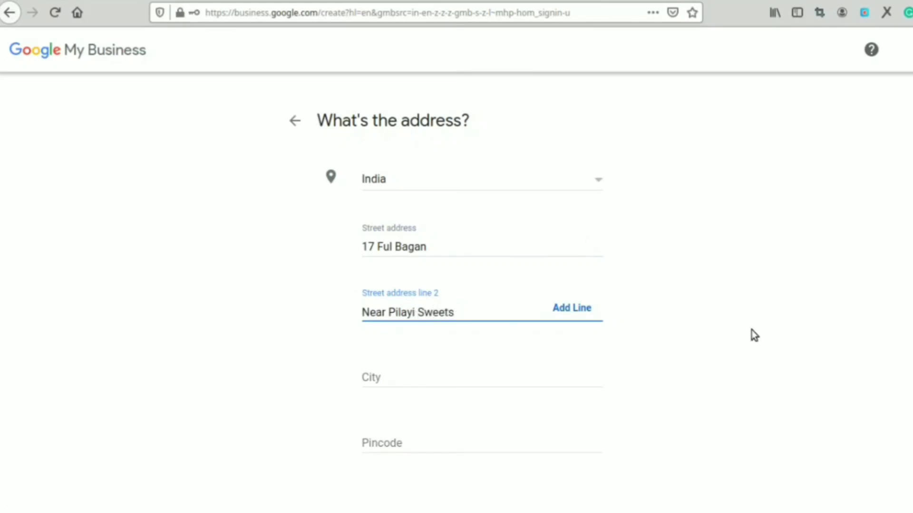
scroll(448, 299, down, 3)
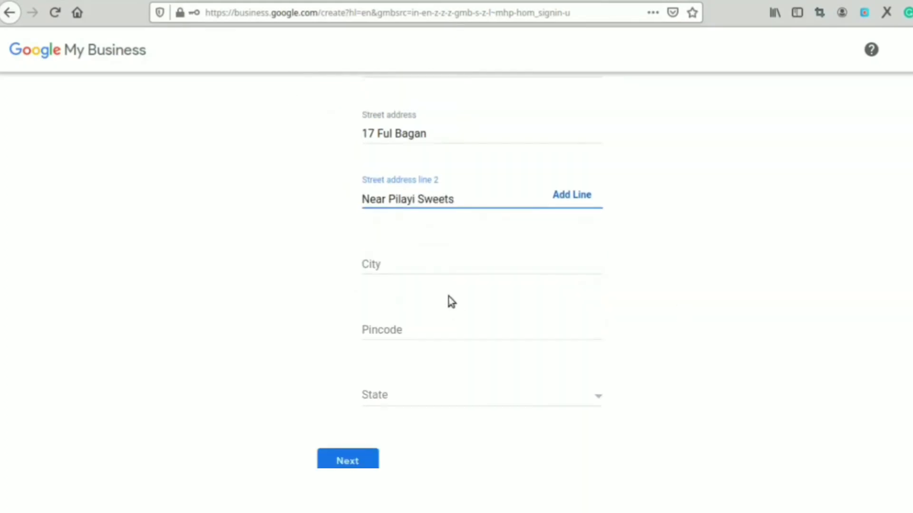
Step: Fill in city kolkata, pincode 700001 and state West Bengal, then submit the address
click(426, 270)
text(kolkata)
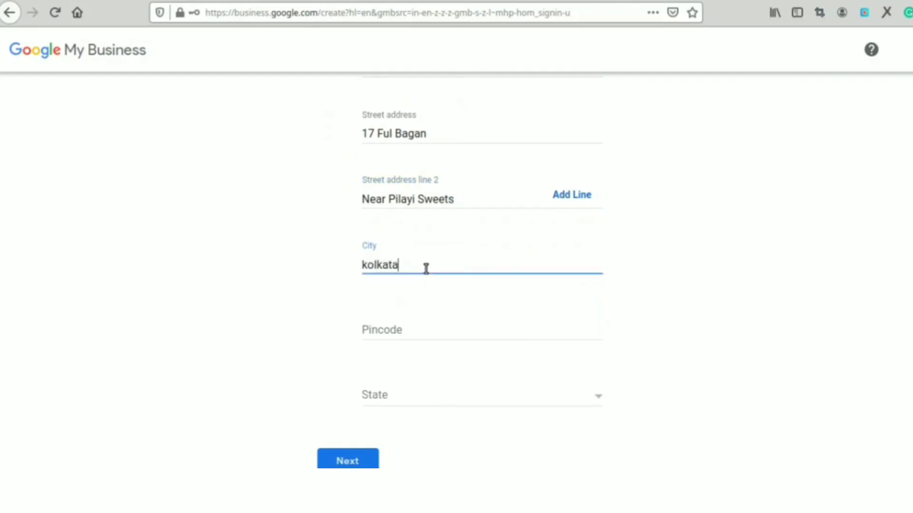
click(399, 332)
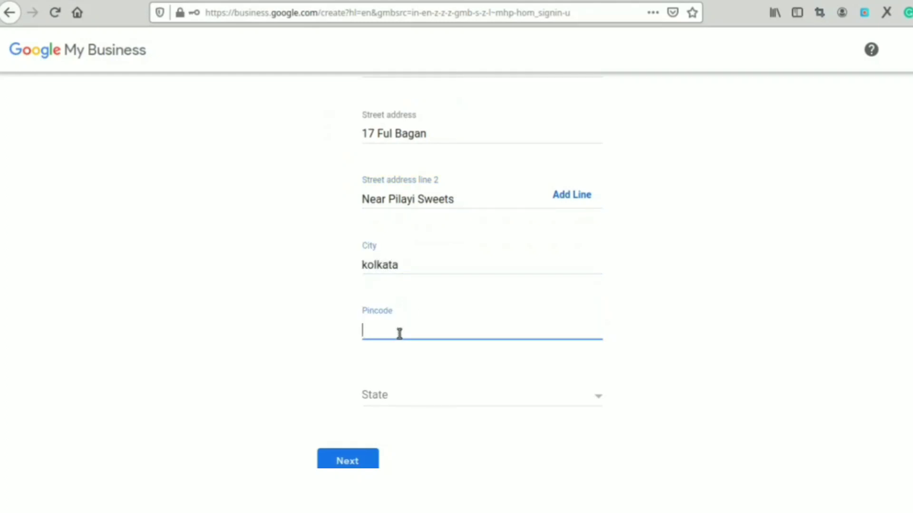
text(700001)
click(375, 403)
drag(609, 307, 610, 461)
click(372, 437)
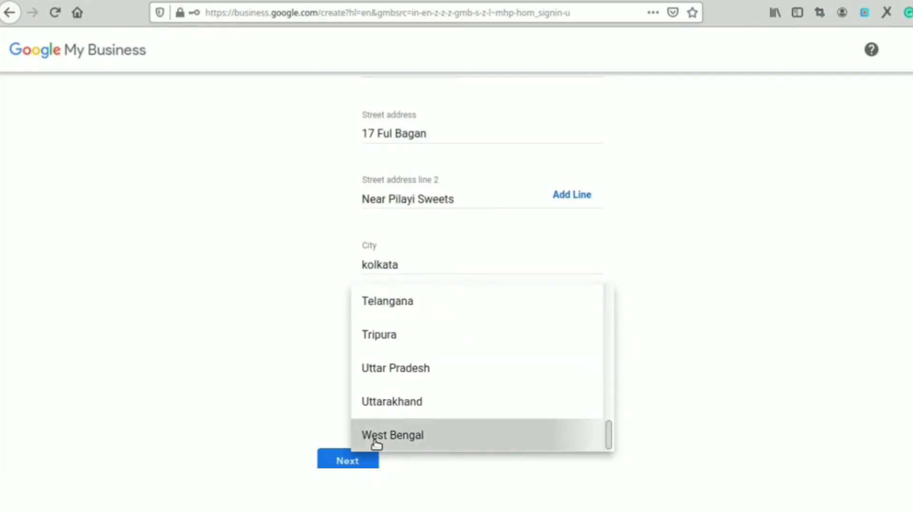
click(364, 464)
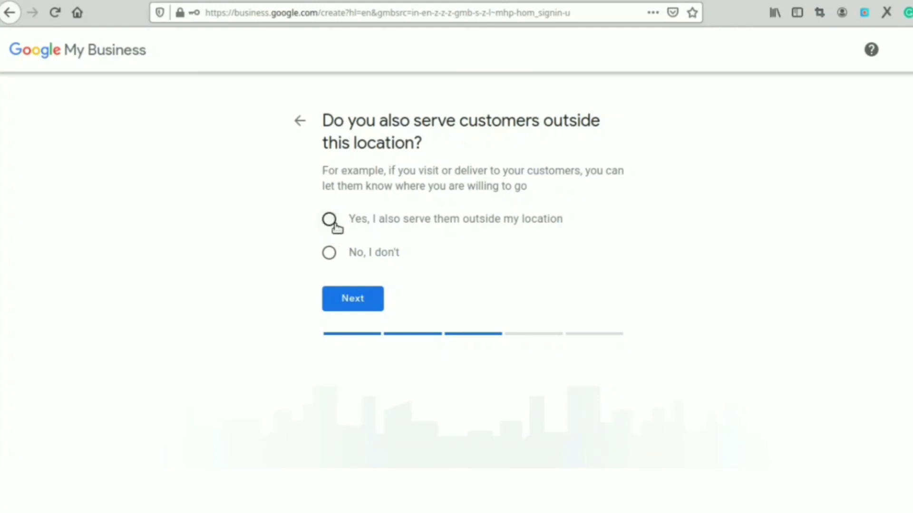
Step: Answer 'No, I don't' to serving customers outside the location and continue
click(329, 253)
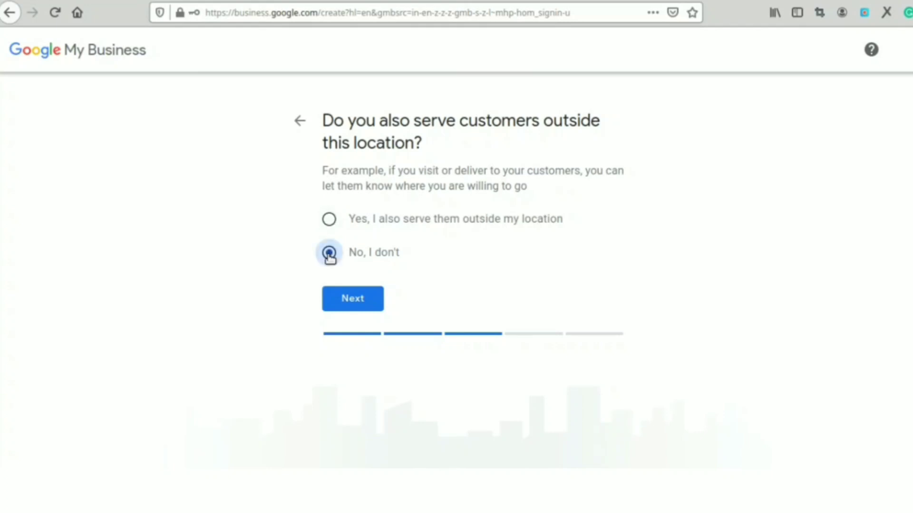
click(350, 299)
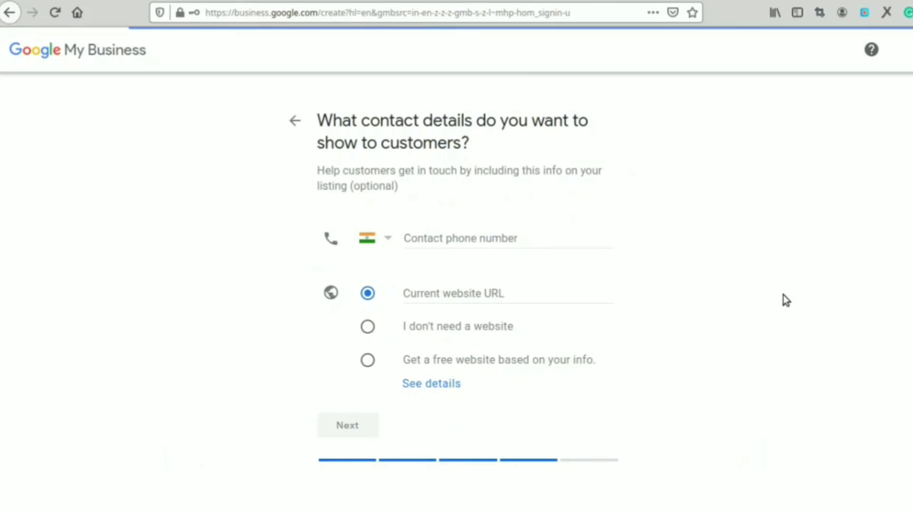
Step: Enter the contact phone number, choose 'I don't need a website', and continue
drag(320, 139, 410, 129)
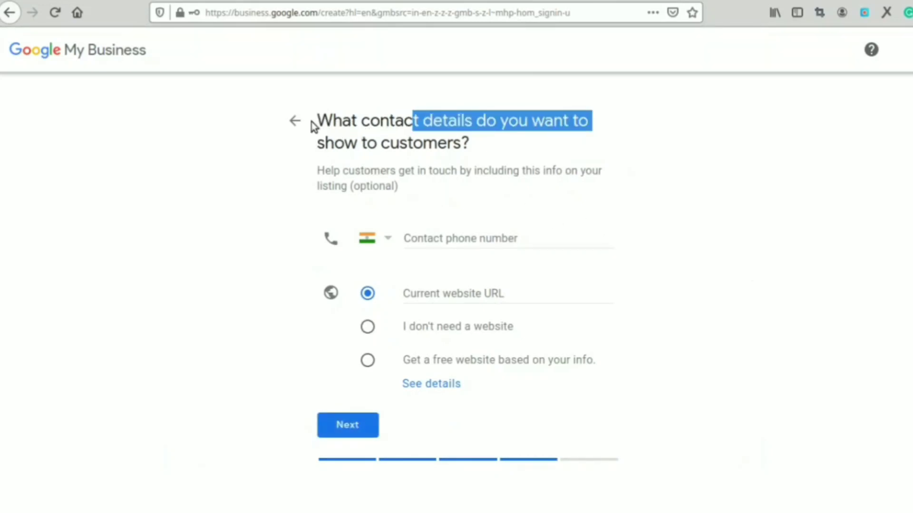
drag(314, 125, 376, 143)
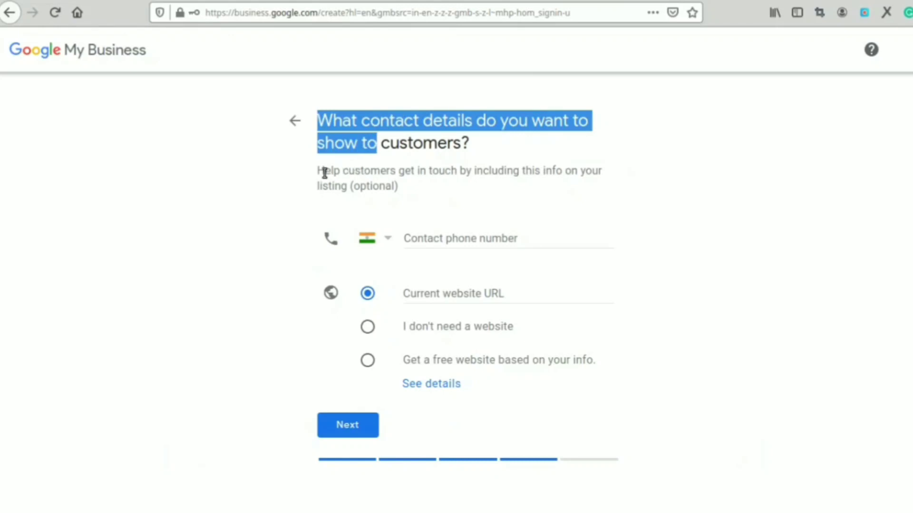
drag(319, 172, 407, 188)
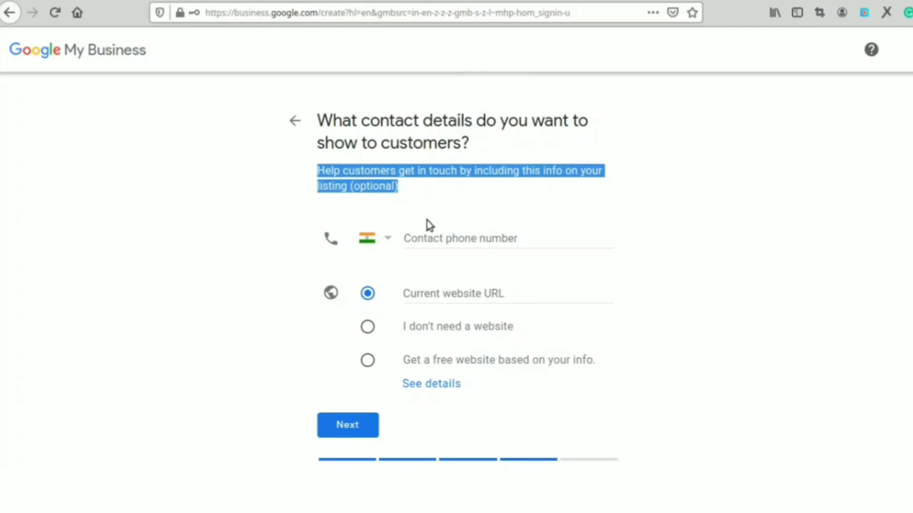
click(431, 236)
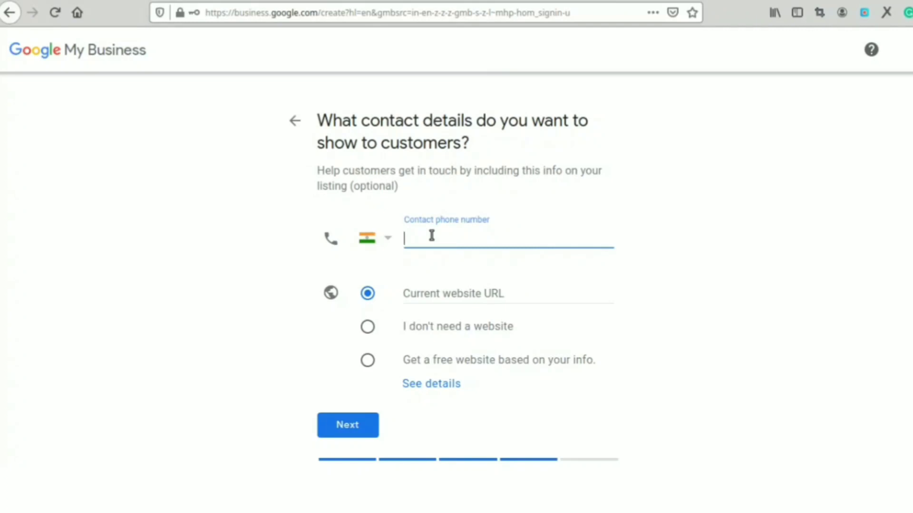
click(465, 295)
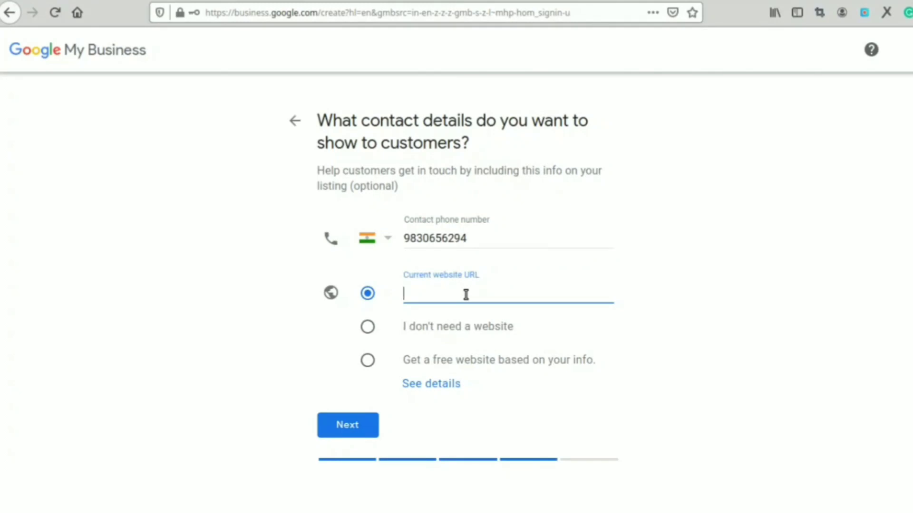
click(368, 328)
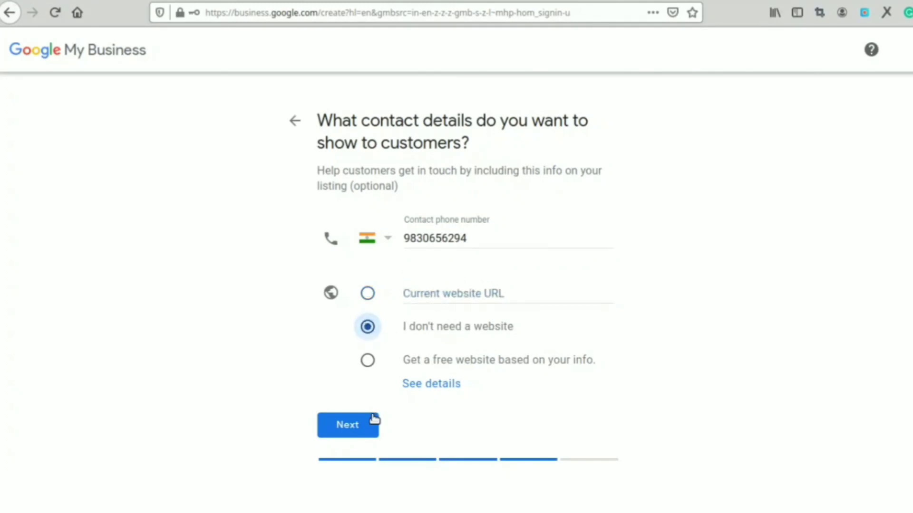
click(372, 421)
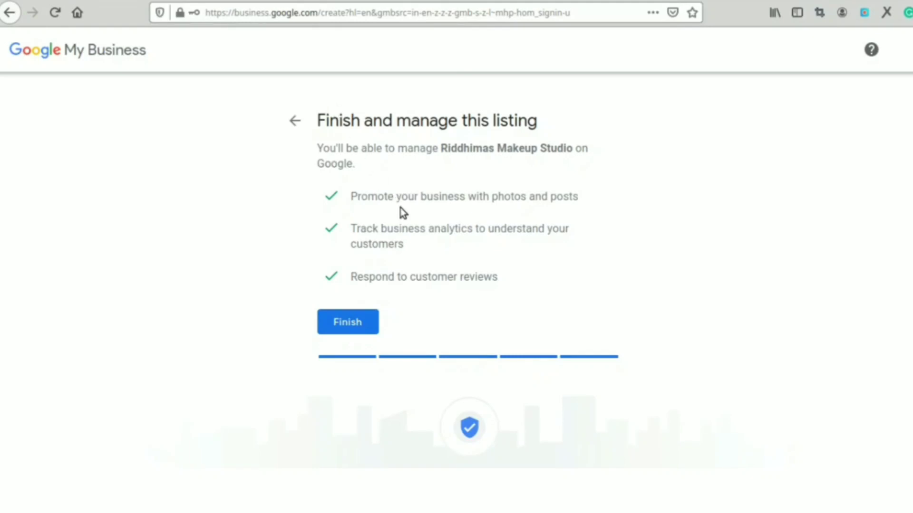
Step: Finish the listing on the 'Finish and manage this listing' page
drag(489, 199, 539, 195)
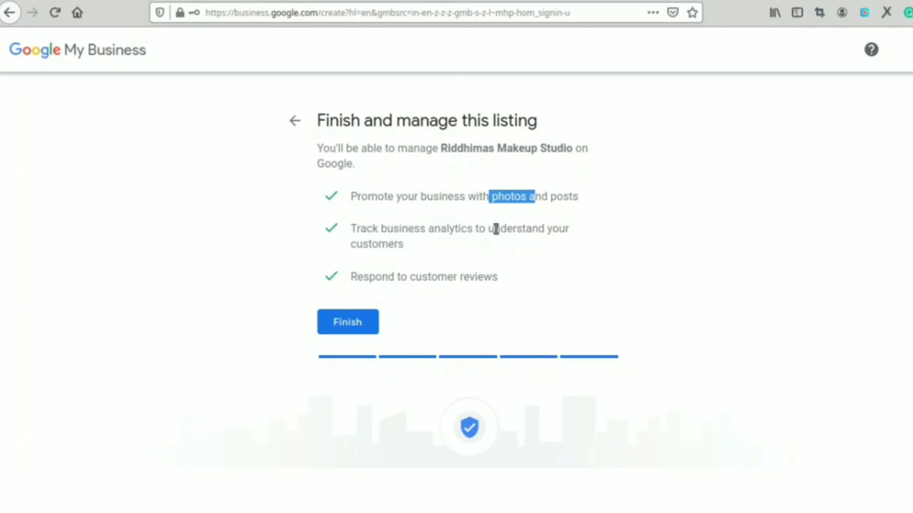
click(358, 321)
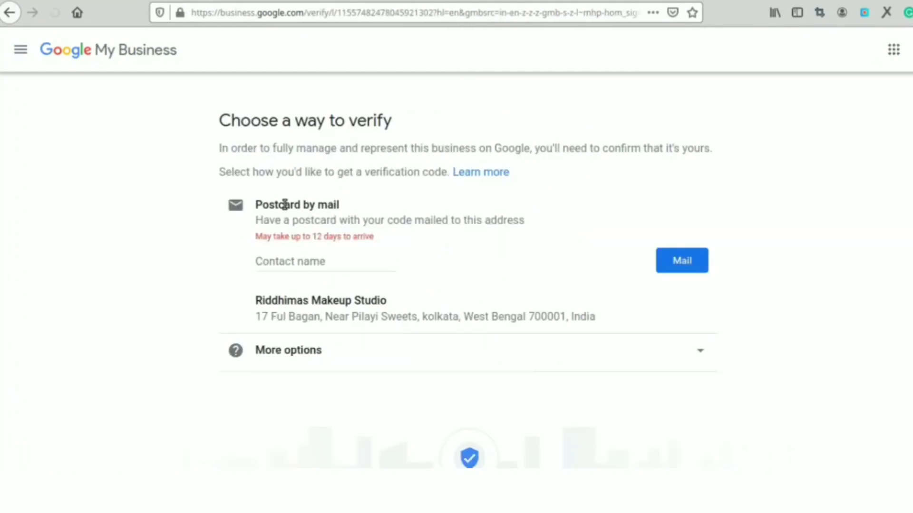
Step: Enter the contact person's name under Postcard by mail and have the postcard mailed
drag(284, 205, 301, 206)
click(703, 352)
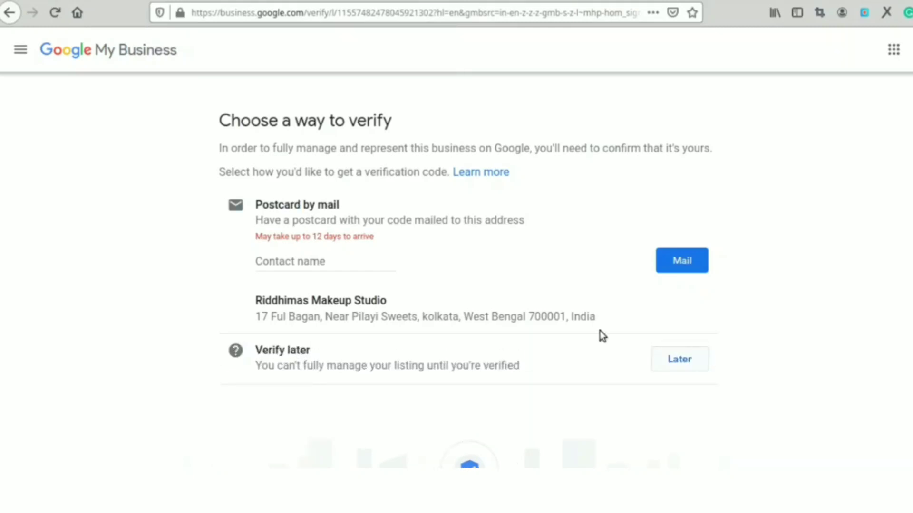
drag(274, 205, 348, 205)
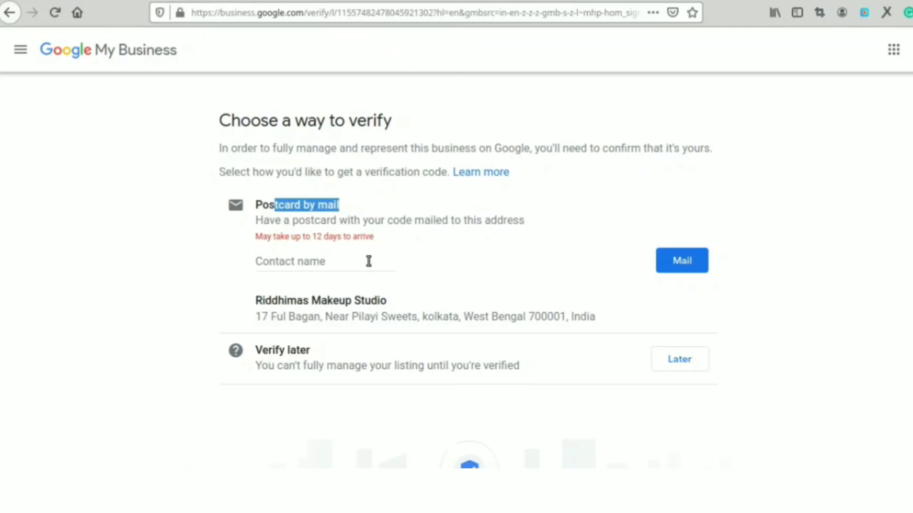
click(351, 259)
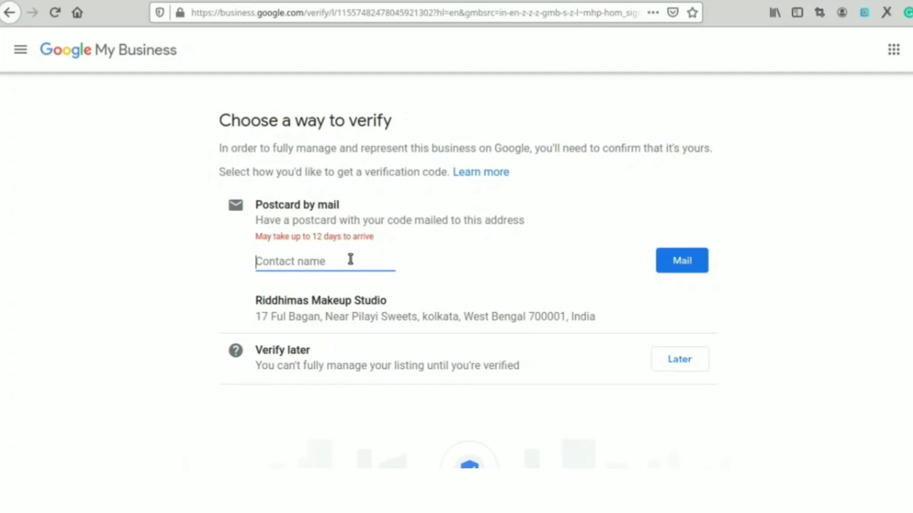
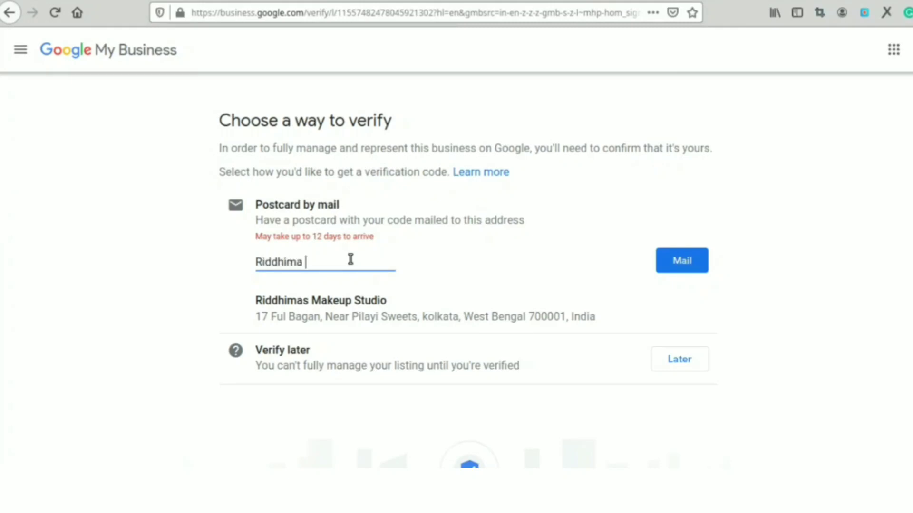
drag(286, 321, 594, 315)
click(594, 319)
triple_click(550, 318)
click(551, 319)
click(665, 264)
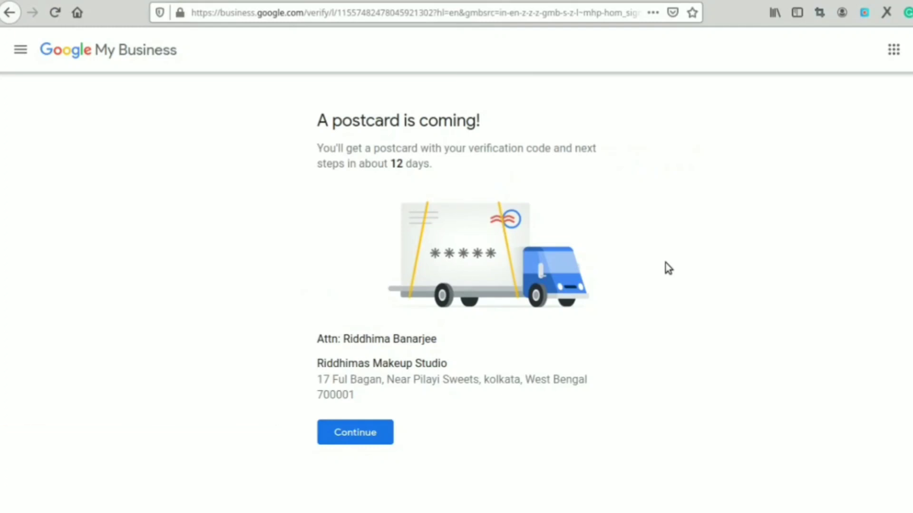
drag(411, 150, 594, 152)
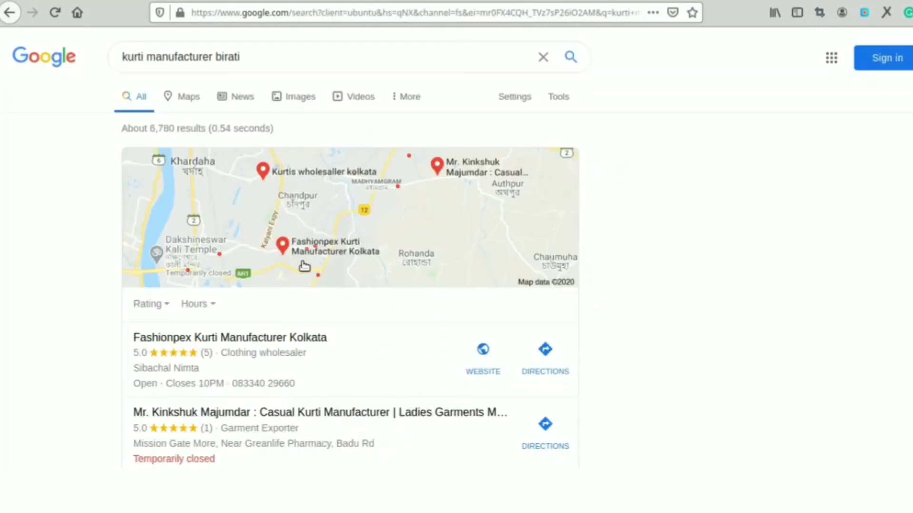
scroll(523, 214, down, 3)
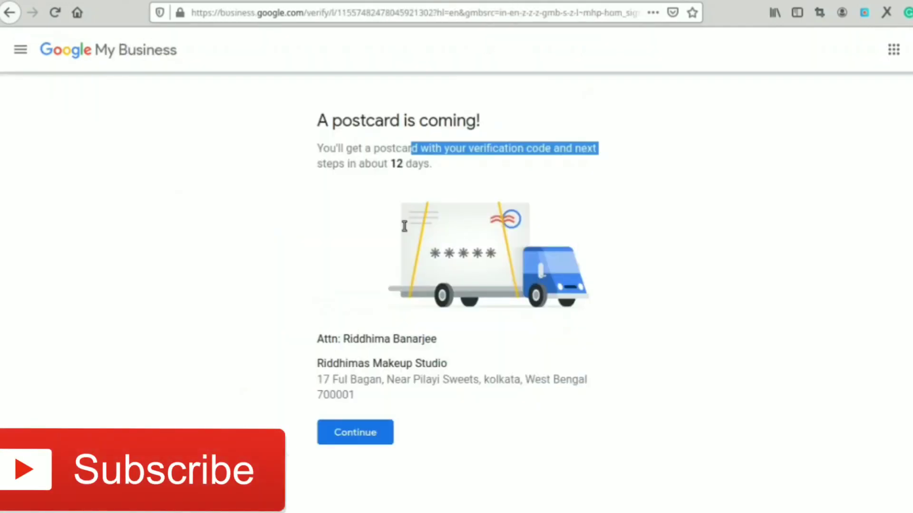
Step: Continue to the Riddhimas Makeup Studio dashboard and highlight its name and Pending verification heading
click(375, 437)
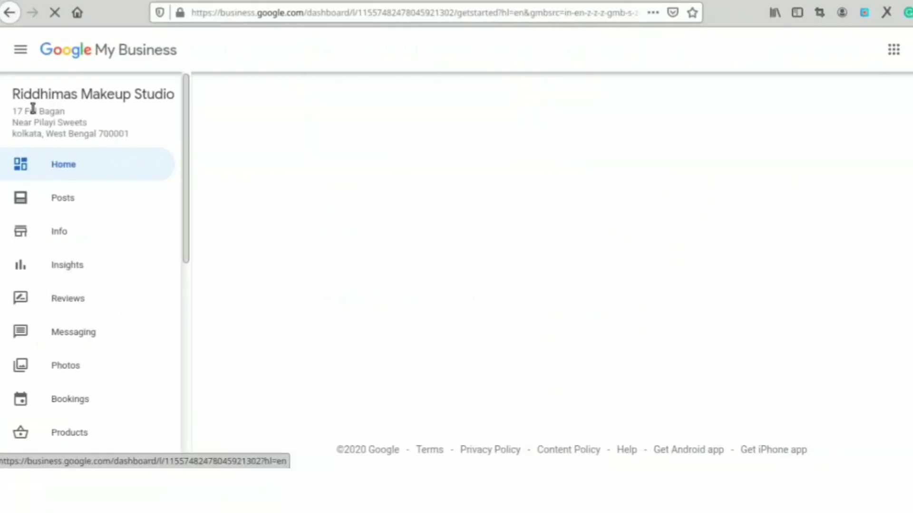
drag(10, 92, 175, 92)
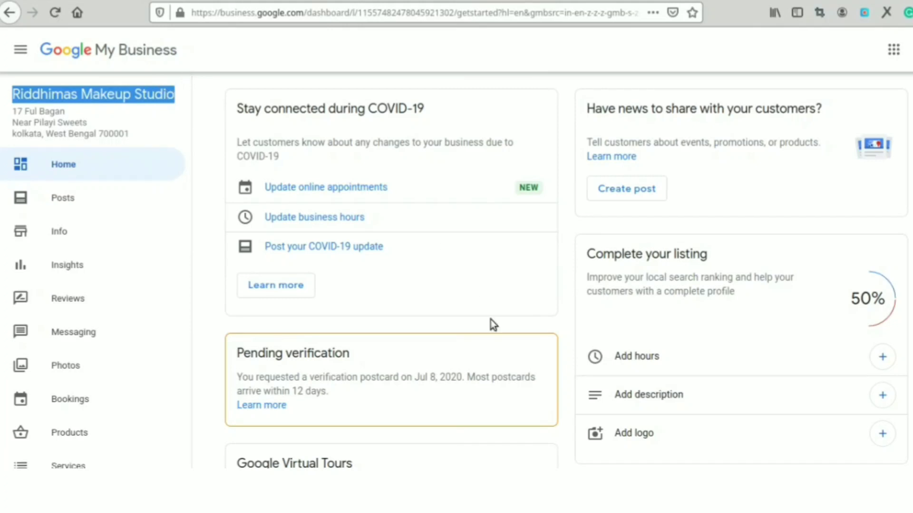
drag(242, 353, 337, 354)
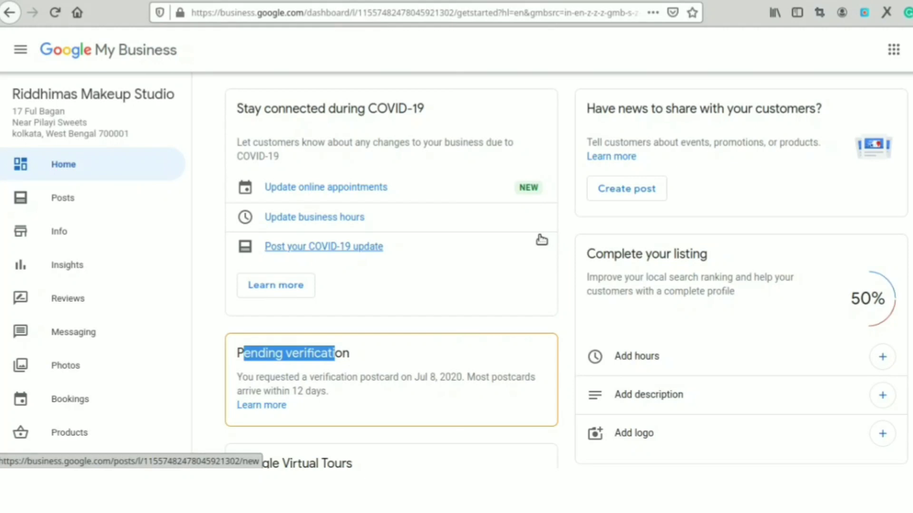
click(128, 1)
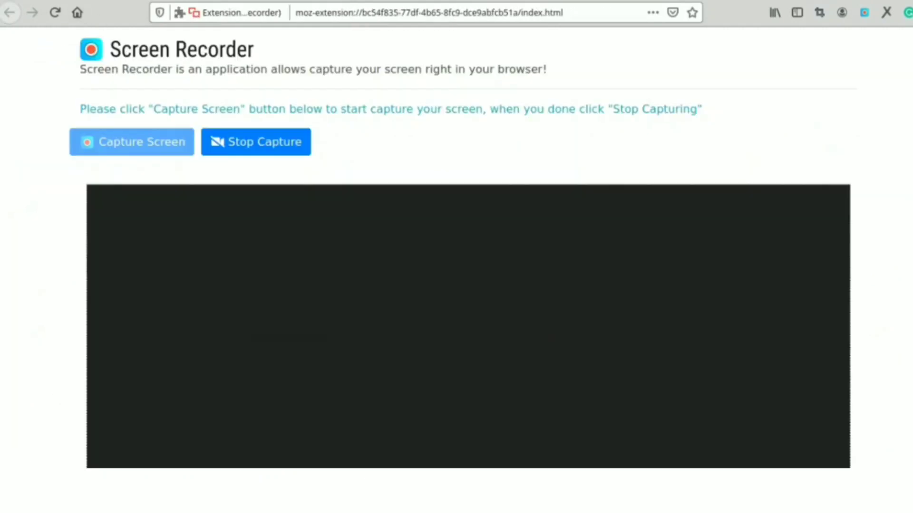
click(498, 1)
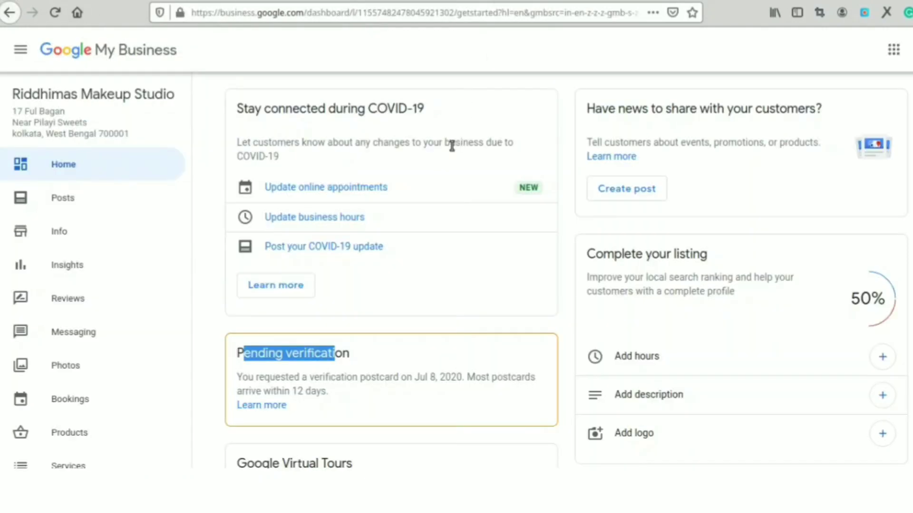